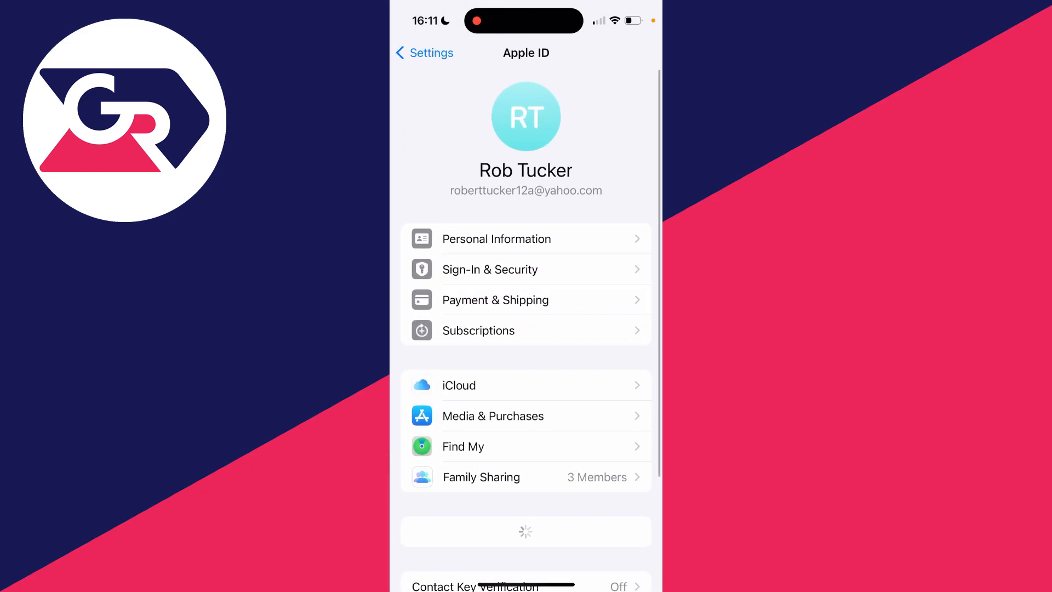
scroll(526, 312, "down", 5)
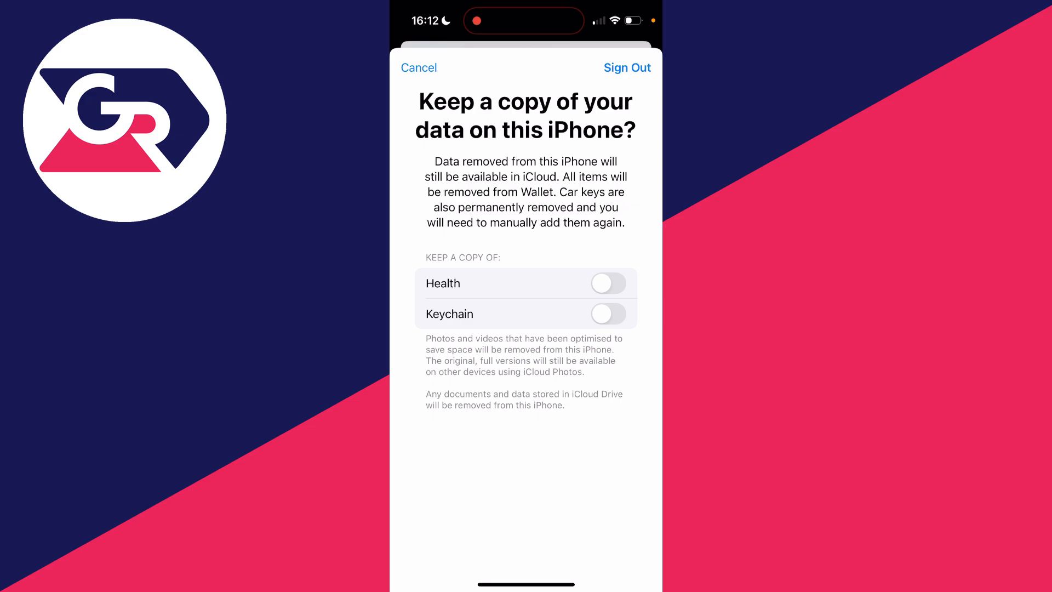
Step: Leave the Health and Keychain copy toggles off and confirm Sign Out in the warning alert
left_click(608, 312)
left_click(609, 284)
left_click(608, 313)
left_click(609, 282)
left_click(626, 68)
left_click(573, 337)
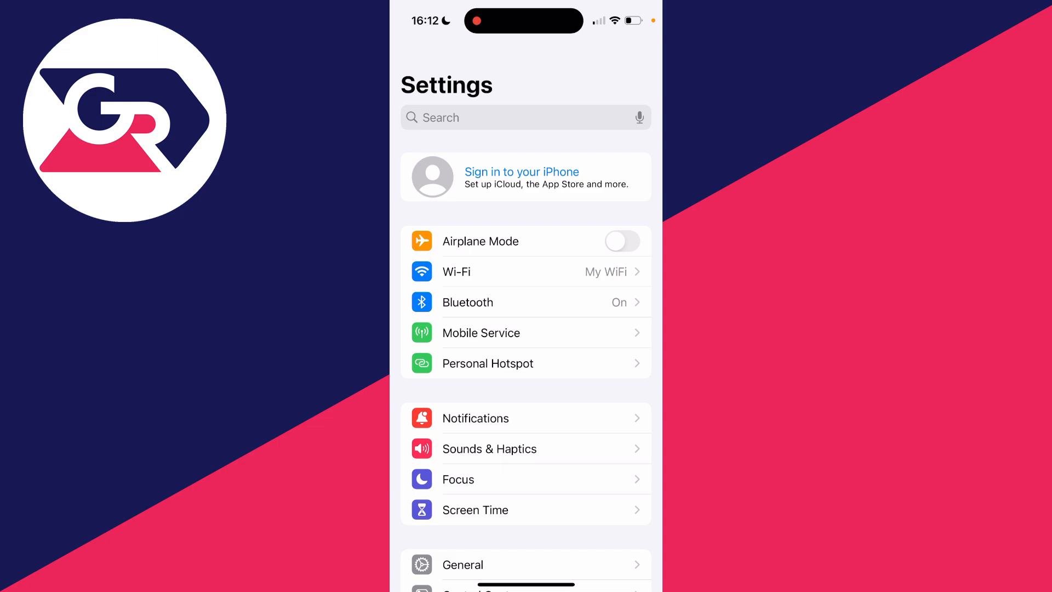
scroll(527, 329, "down", 1)
Step: Start signing in with a new Apple ID and choose Sign in Manually for email entry
left_click(521, 177)
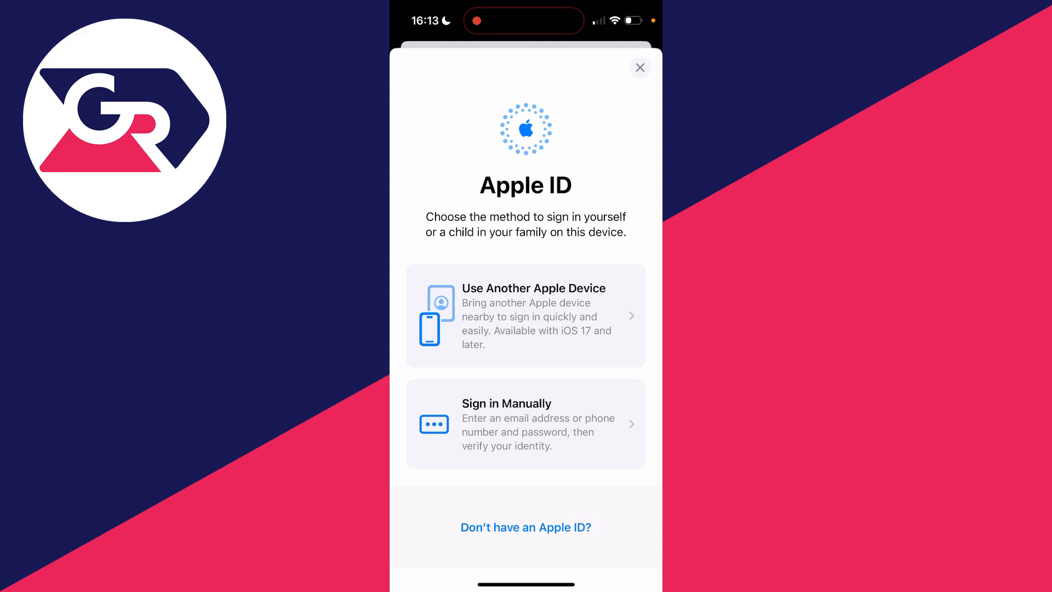
left_click(526, 423)
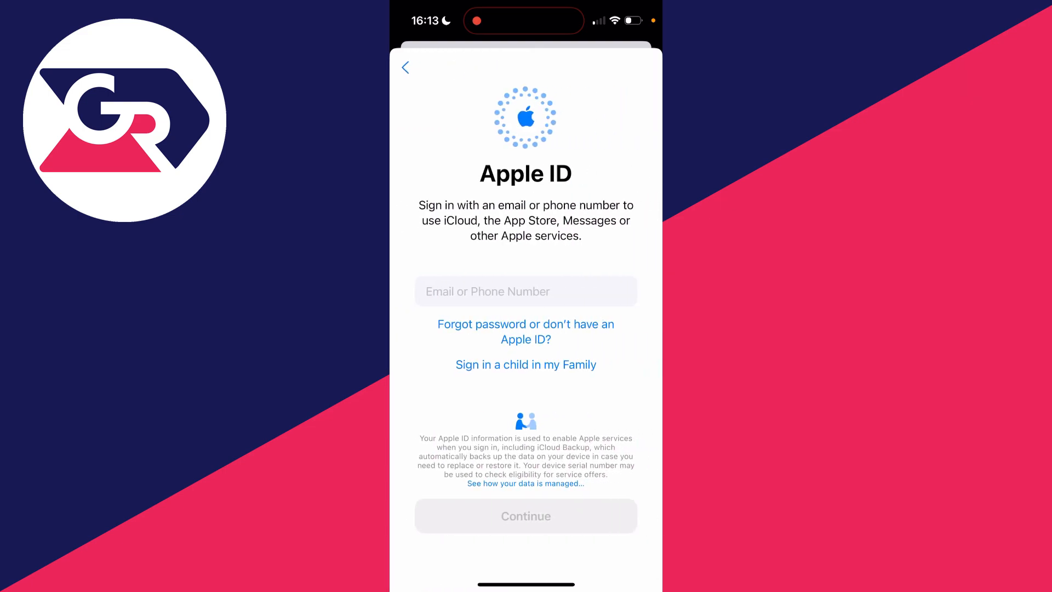